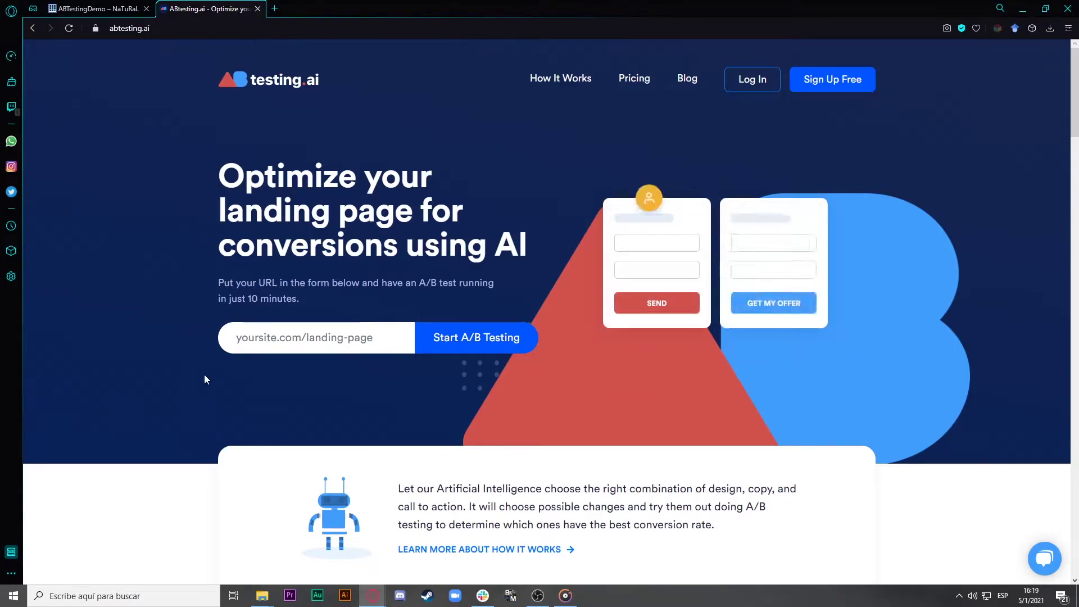
pyautogui.scroll(-2, 205, 379)
pyautogui.scroll(-3, 204, 379)
pyautogui.scroll(-1, 203, 379)
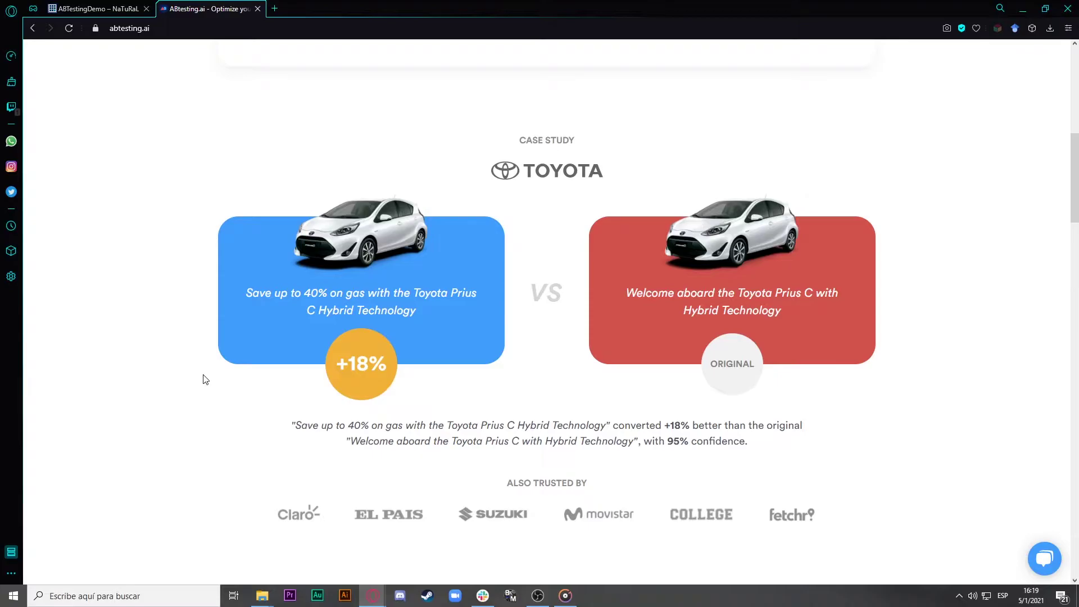
pyautogui.scroll(1, 203, 380)
pyautogui.scroll(3, 206, 319)
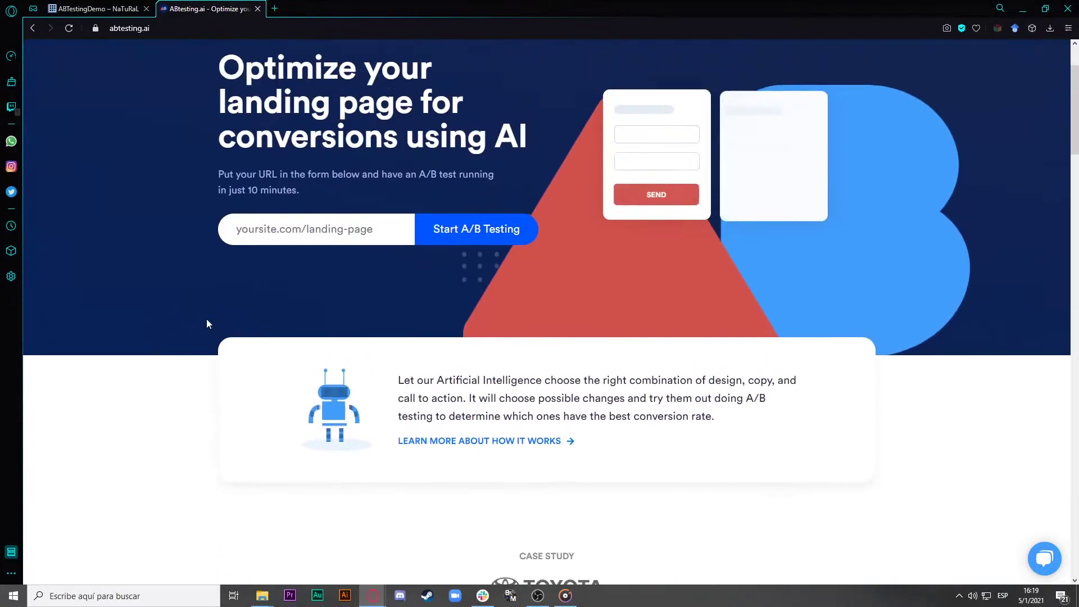
# Step: Switch to the ABTestingDemo page and select its full web address for copying
pyautogui.click(93, 9)
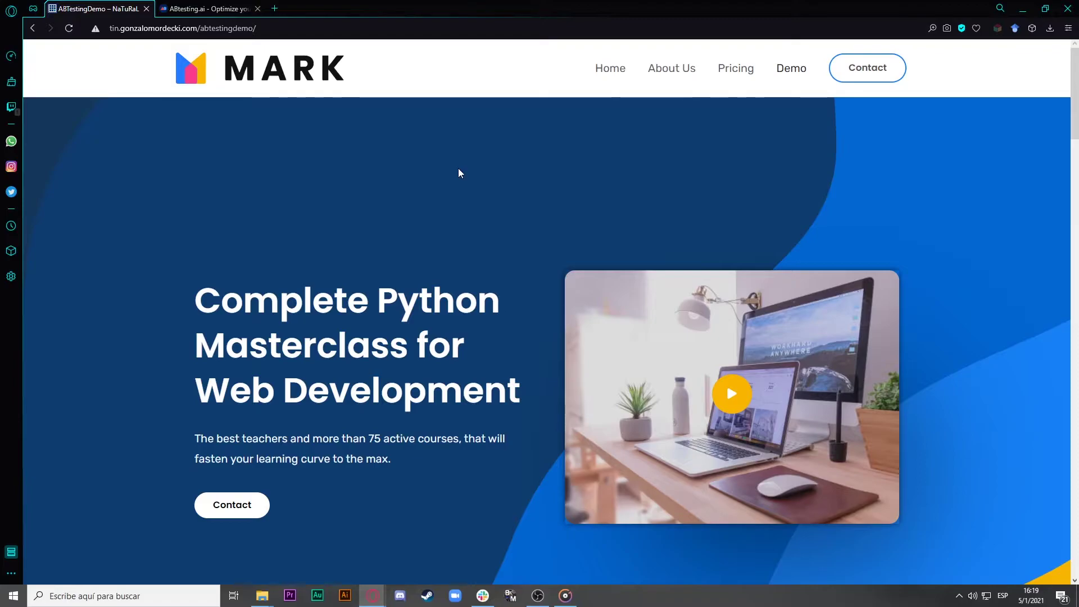
pyautogui.scroll(-3, 456, 169)
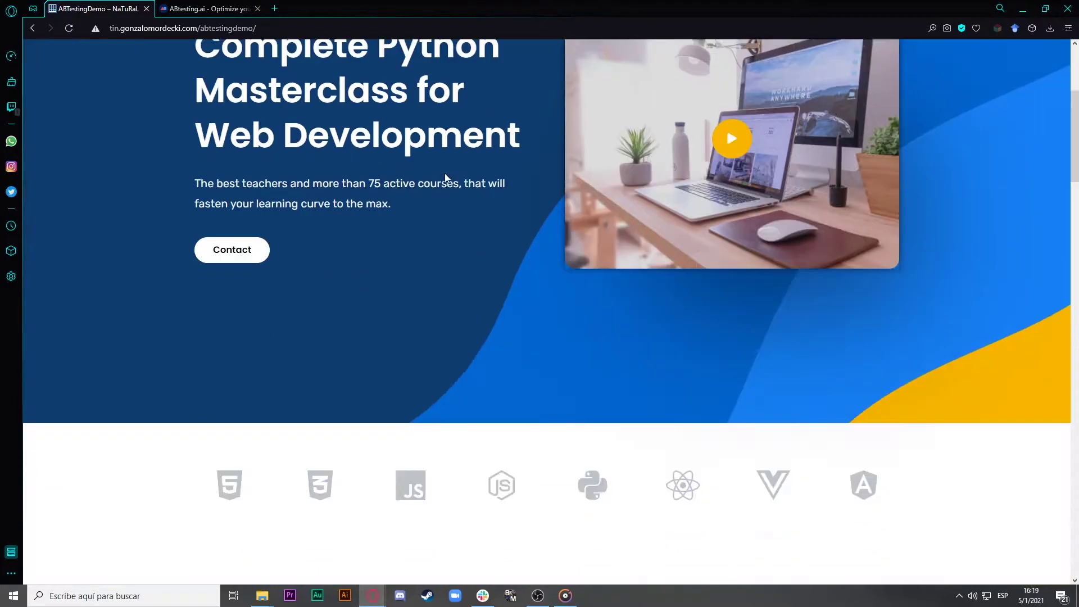
pyautogui.scroll(-1, 452, 170)
pyautogui.scroll(-3, 446, 177)
pyautogui.scroll(-2, 447, 180)
pyautogui.scroll(-4, 445, 178)
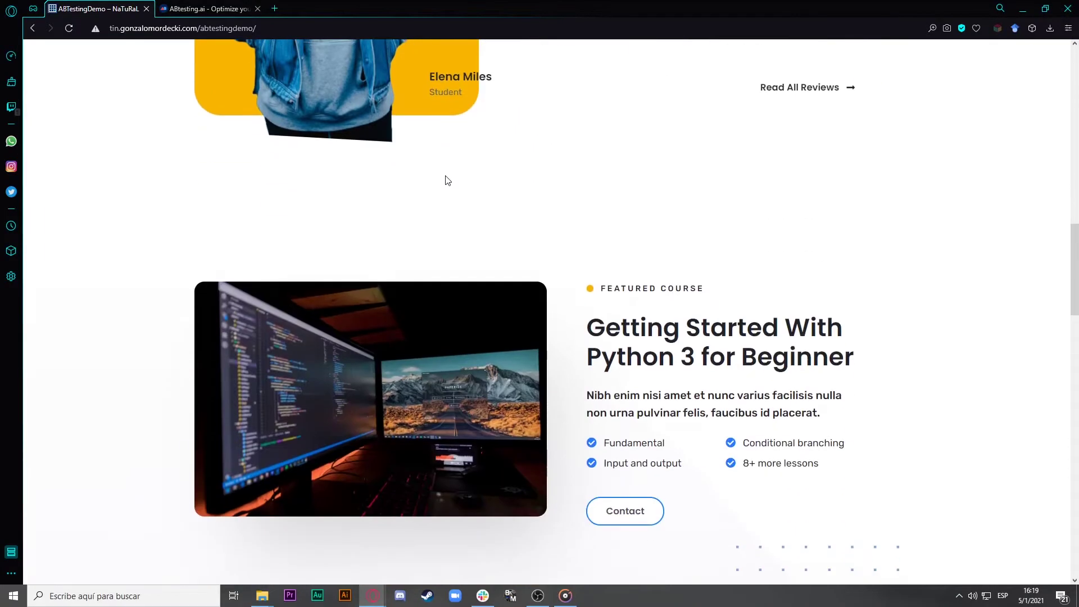
pyautogui.scroll(-3, 446, 177)
pyautogui.scroll(4, 453, 190)
pyautogui.scroll(4, 460, 212)
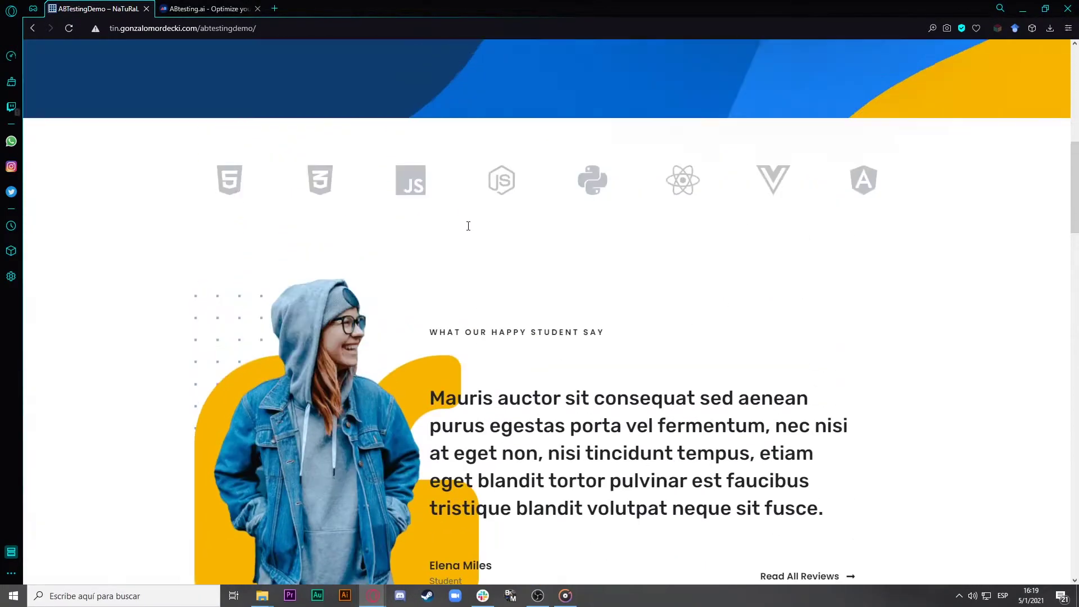
pyautogui.scroll(1, 465, 224)
pyautogui.scroll(3, 462, 225)
pyautogui.scroll(2, 461, 223)
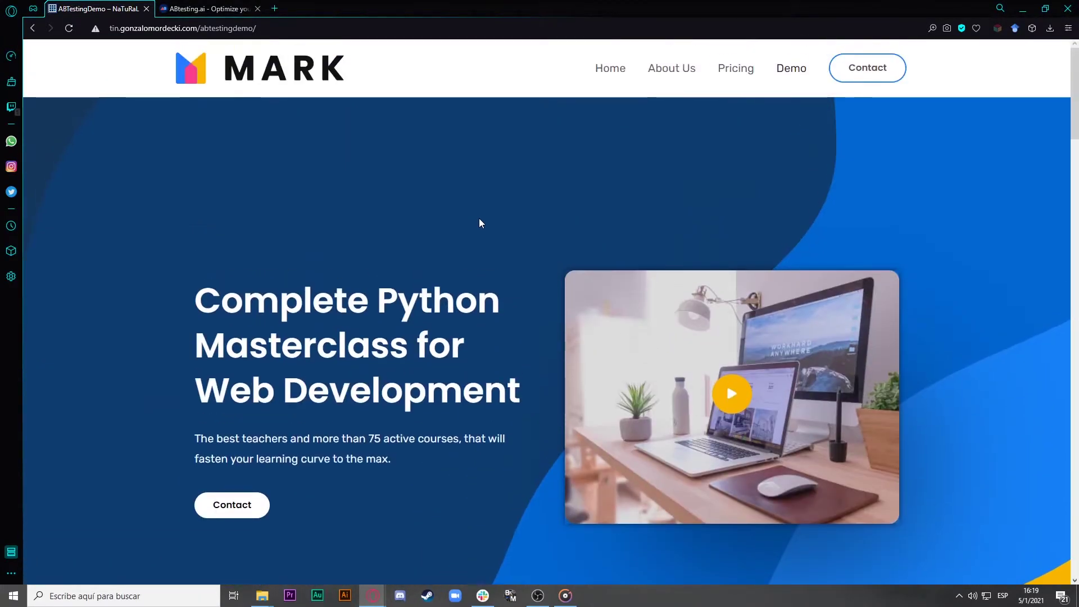
pyautogui.click(290, 28)
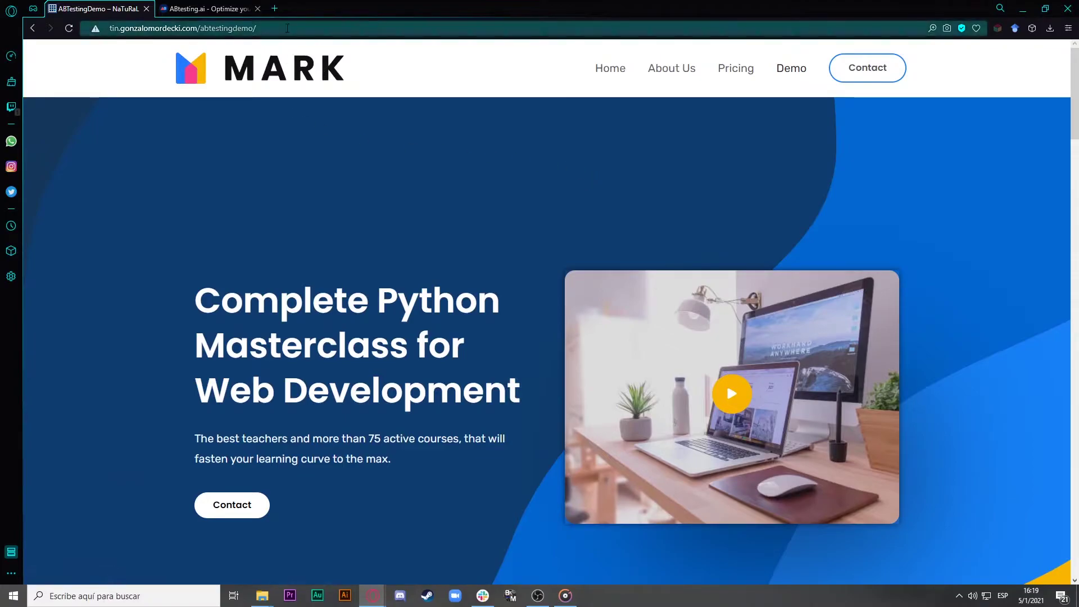
pyautogui.click(290, 29)
pyautogui.moveTo(289, 29); pyautogui.dragTo(107, 31)
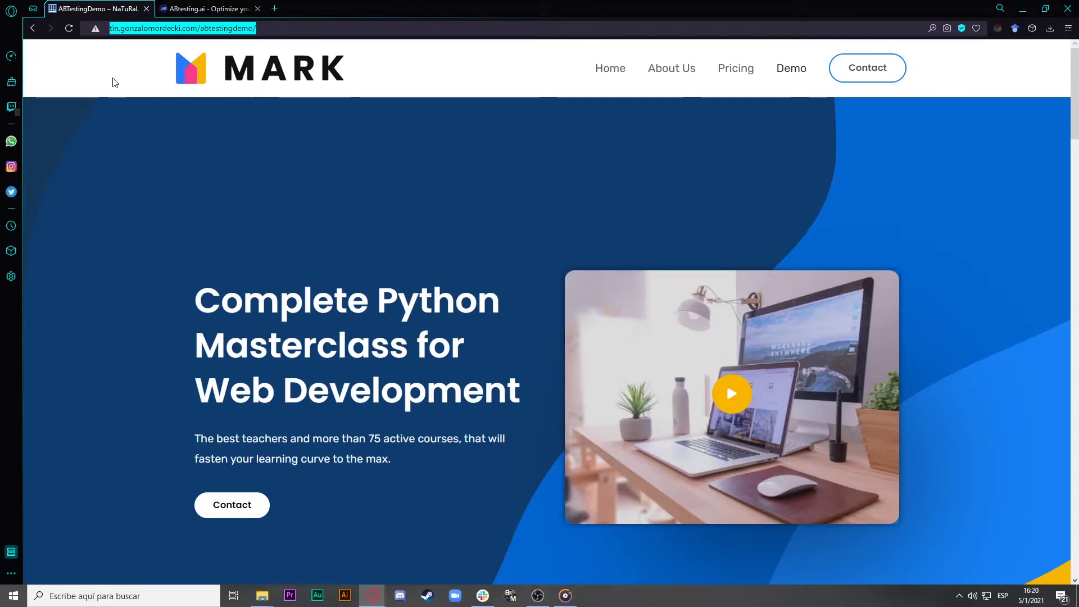
# Step: Paste the demo page address into ABtesting.ai and launch the A/B test
pyautogui.click(207, 9)
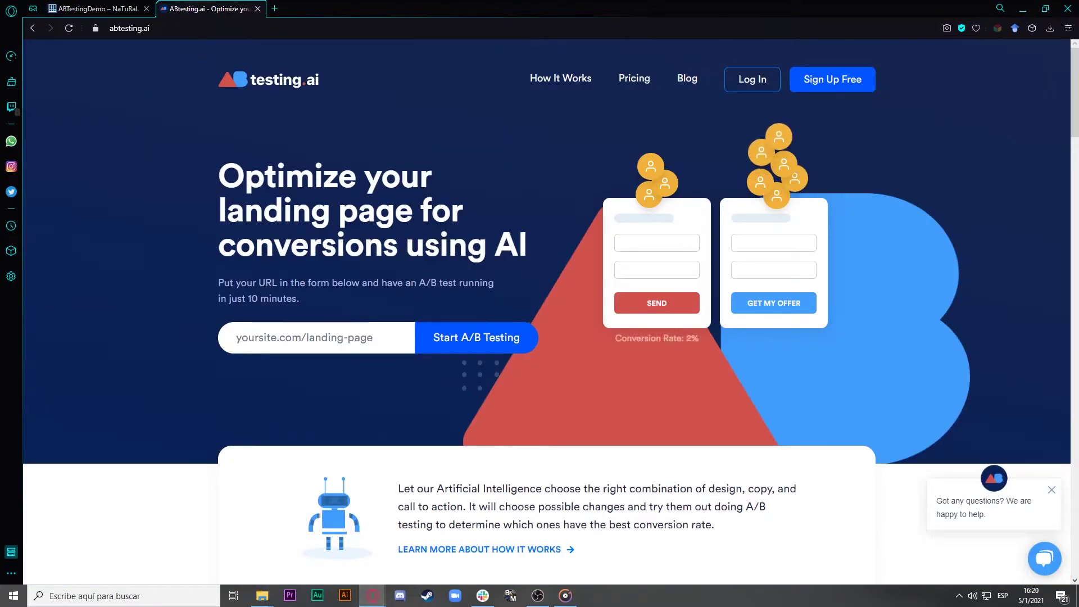
pyautogui.click(261, 338)
pyautogui.hotkey('ctrl', 'v')
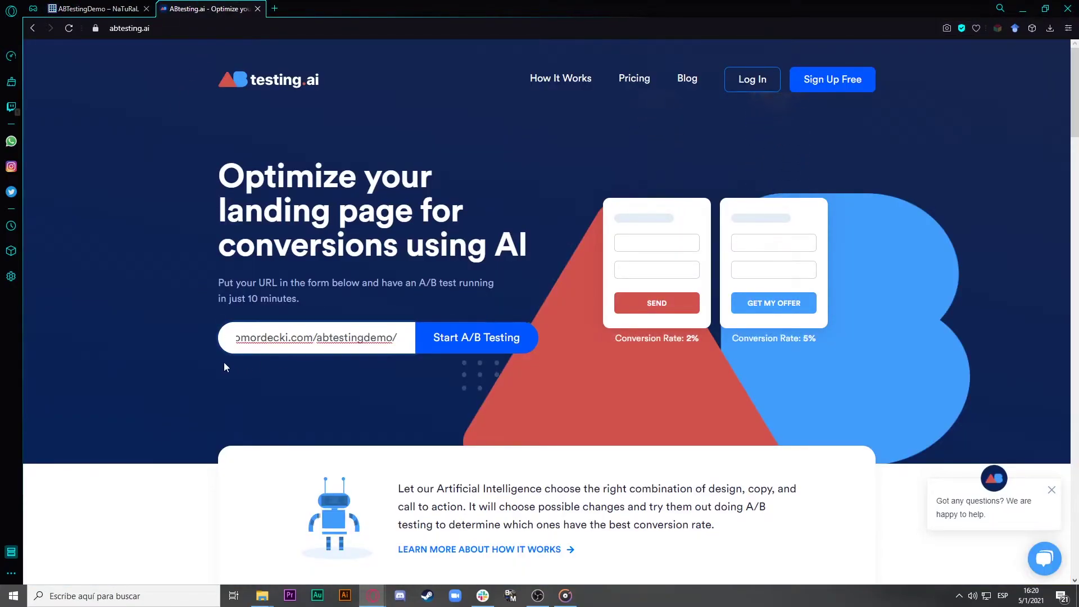
pyautogui.click(476, 350)
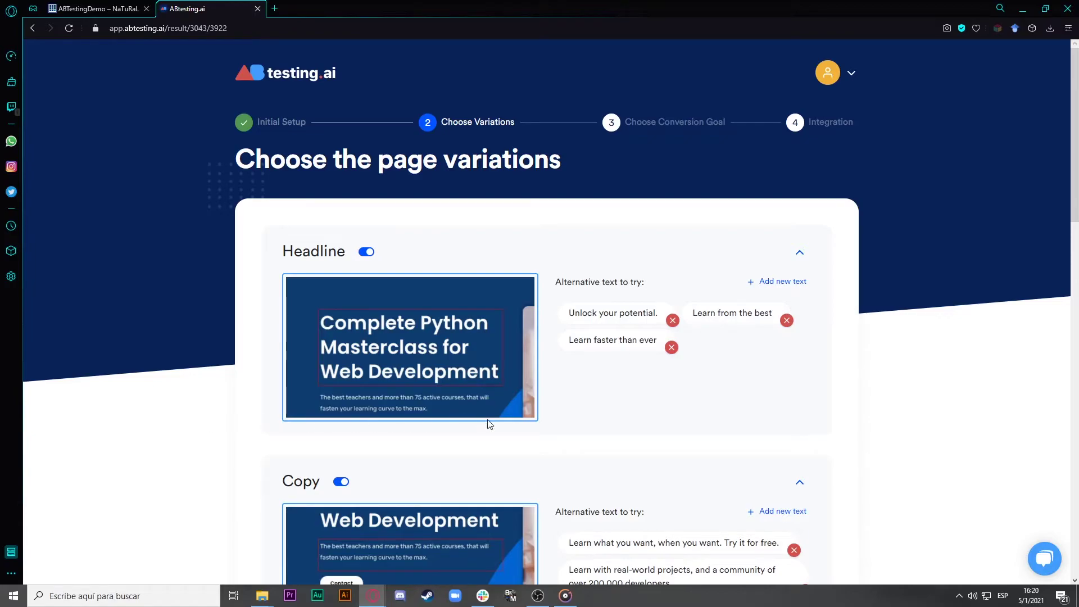
pyautogui.scroll(-1, 169, 195)
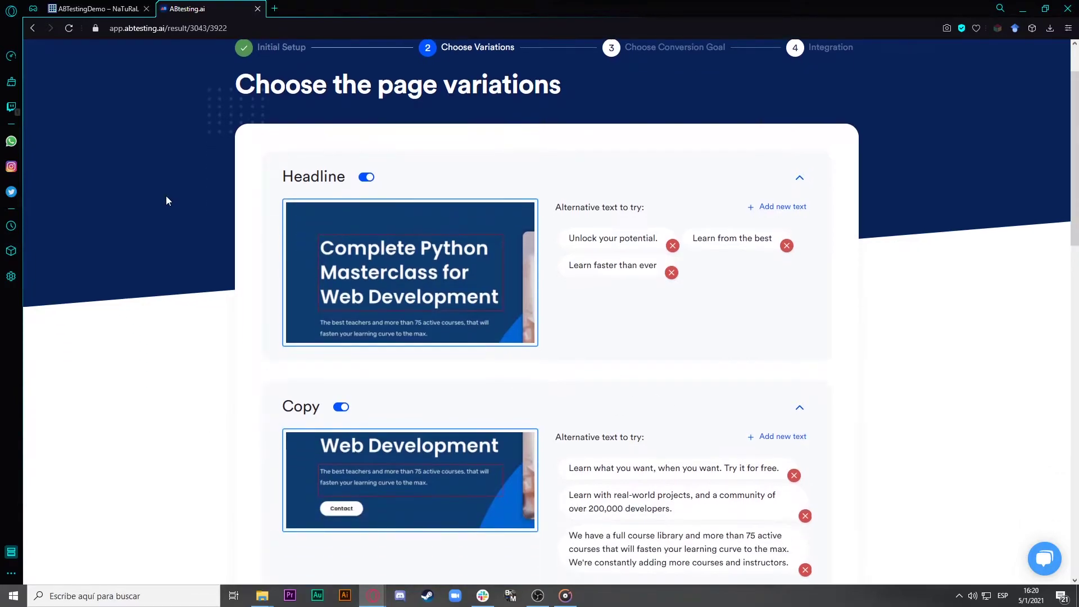
pyautogui.scroll(-1, 279, 330)
pyautogui.scroll(-3, 232, 396)
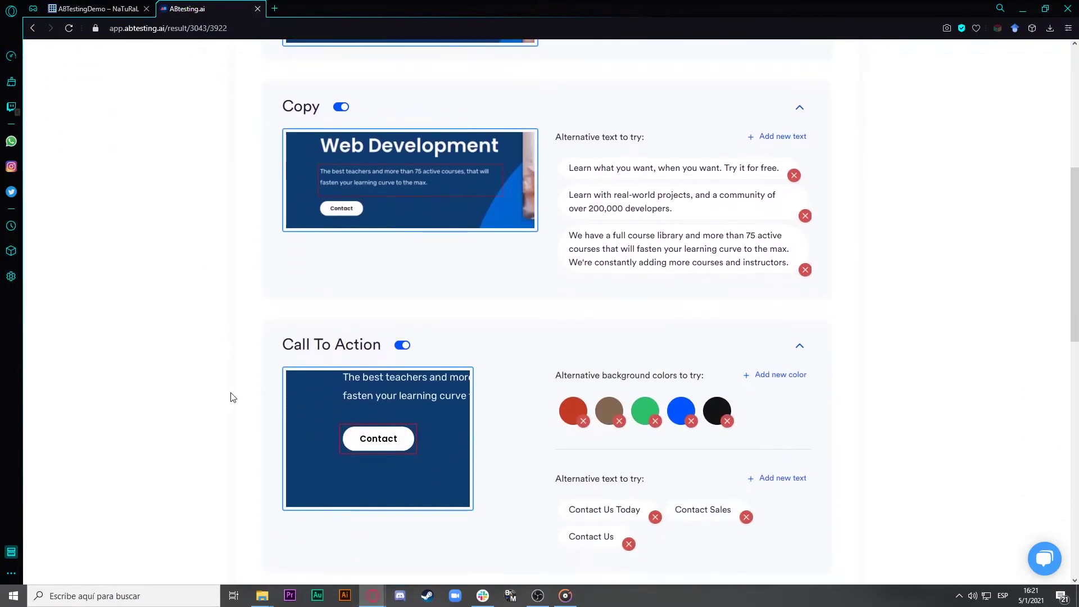
pyautogui.scroll(2, 245, 333)
pyautogui.scroll(3, 226, 265)
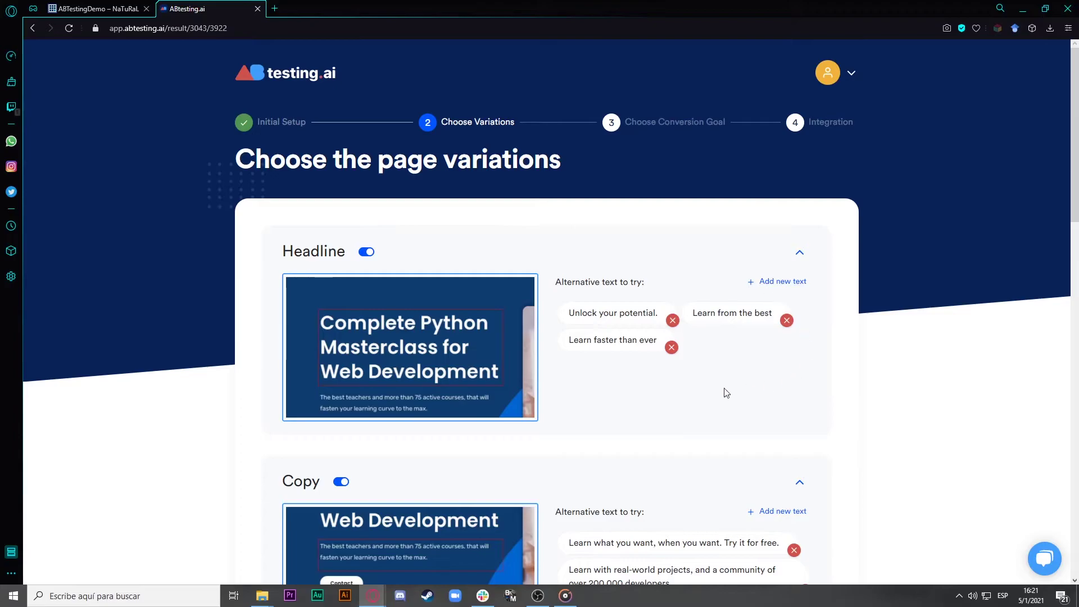
pyautogui.scroll(-3, 770, 364)
pyautogui.scroll(-1, 771, 364)
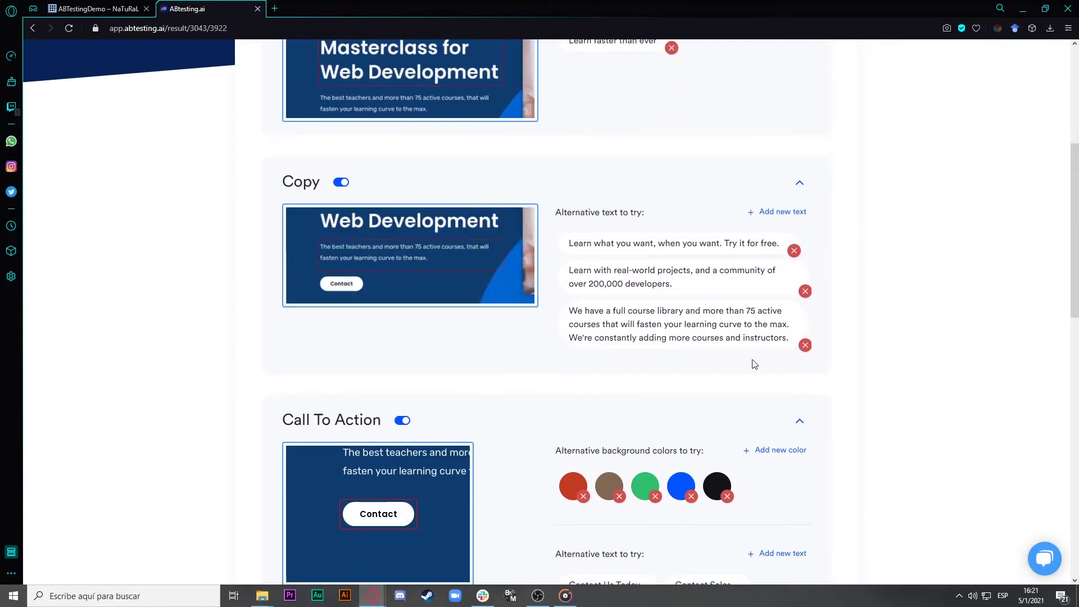
pyautogui.scroll(-3, 885, 422)
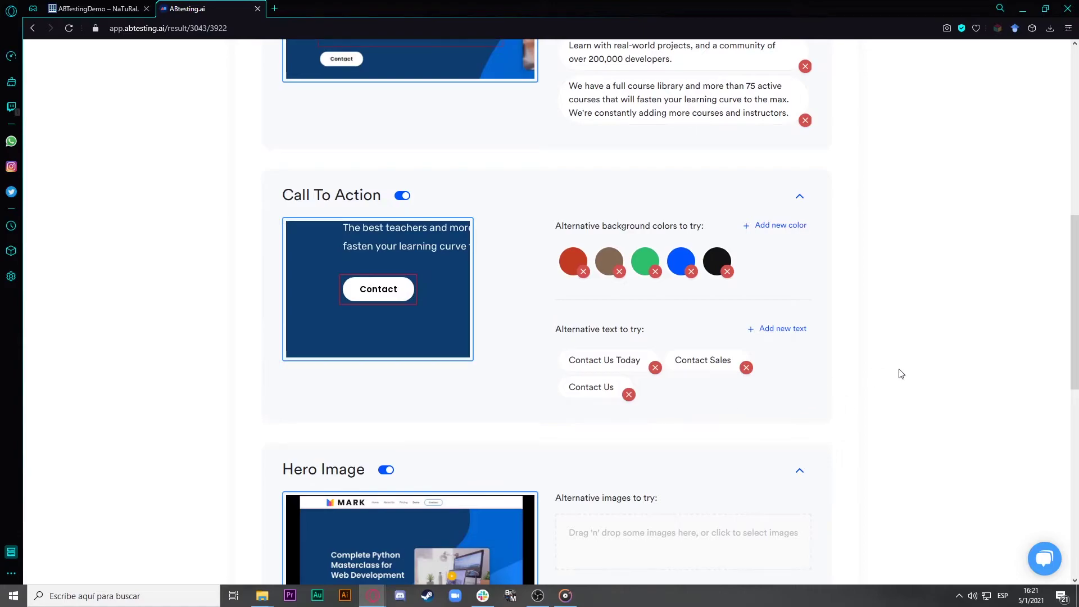
pyautogui.scroll(2, 899, 374)
pyautogui.scroll(1, 888, 379)
pyautogui.scroll(4, 891, 379)
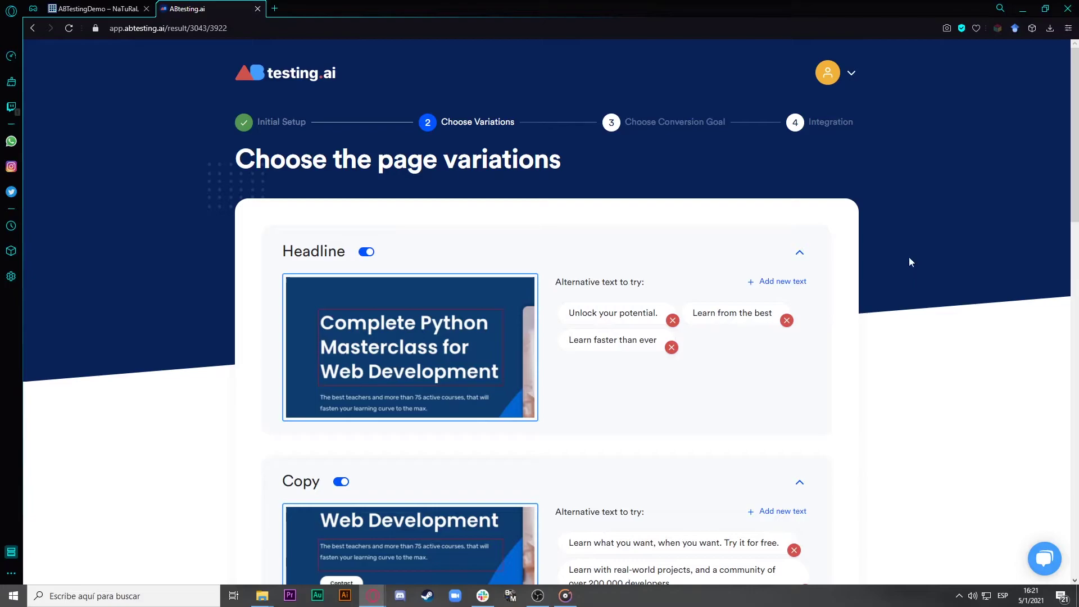
pyautogui.scroll(-2, 909, 261)
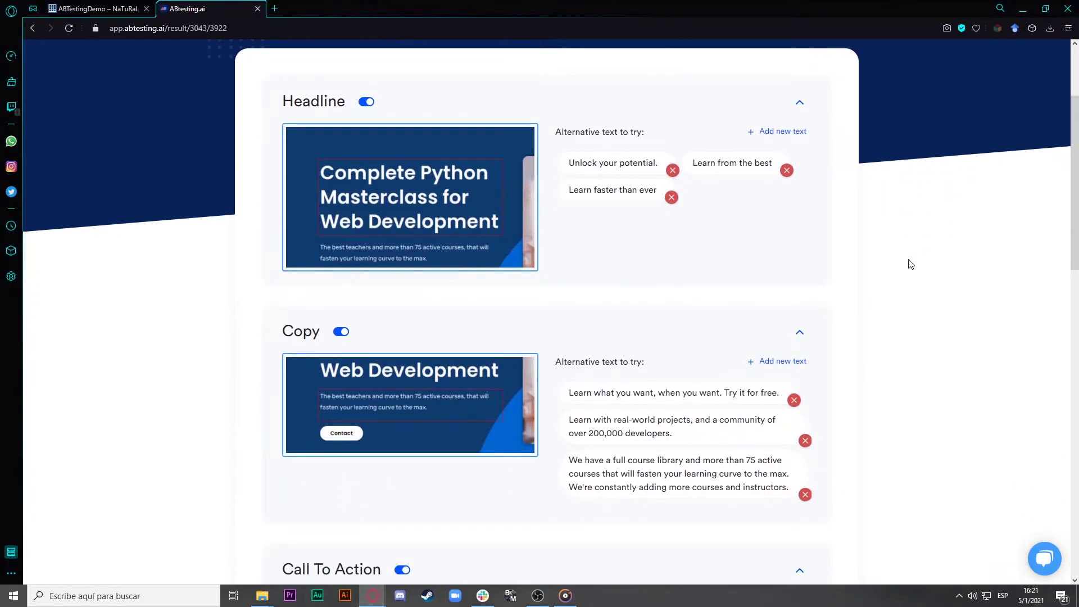
pyautogui.scroll(-3, 909, 263)
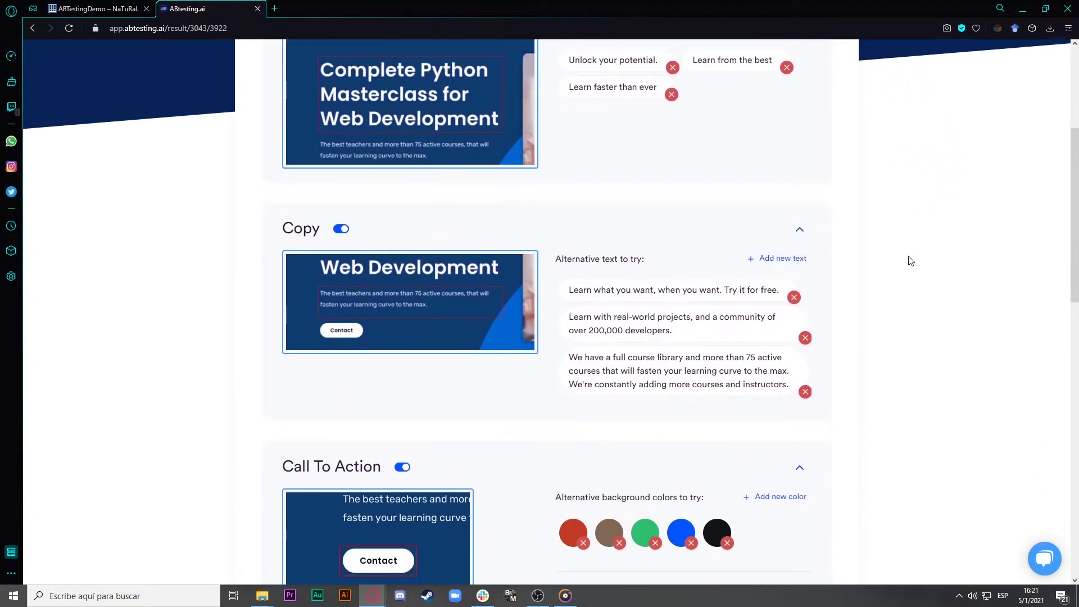
pyautogui.scroll(-1, 910, 259)
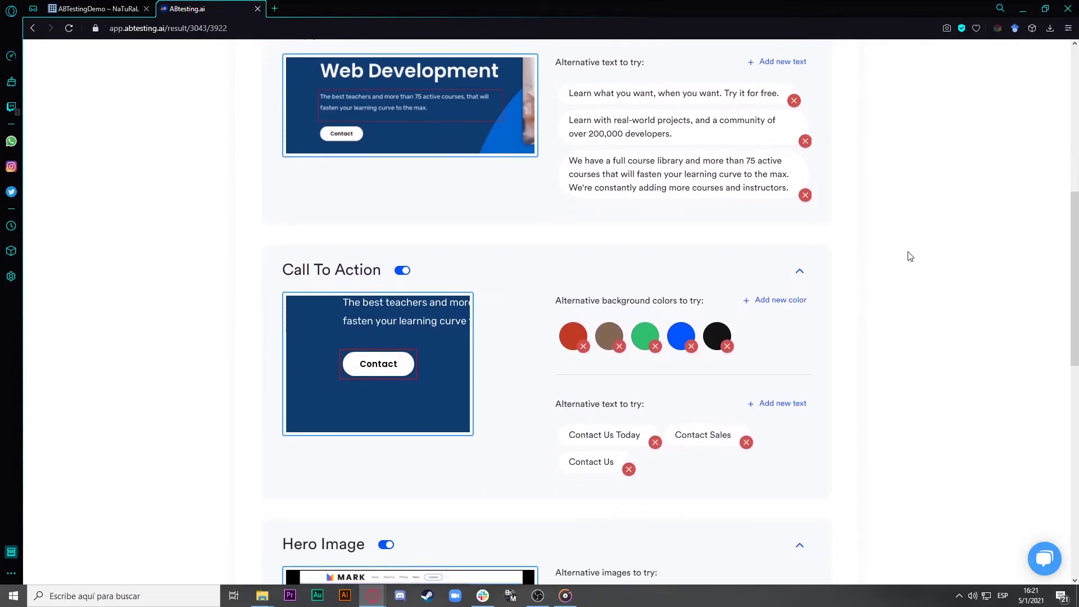
pyautogui.scroll(-1, 910, 259)
pyautogui.scroll(-1, 909, 255)
pyautogui.scroll(-1, 907, 254)
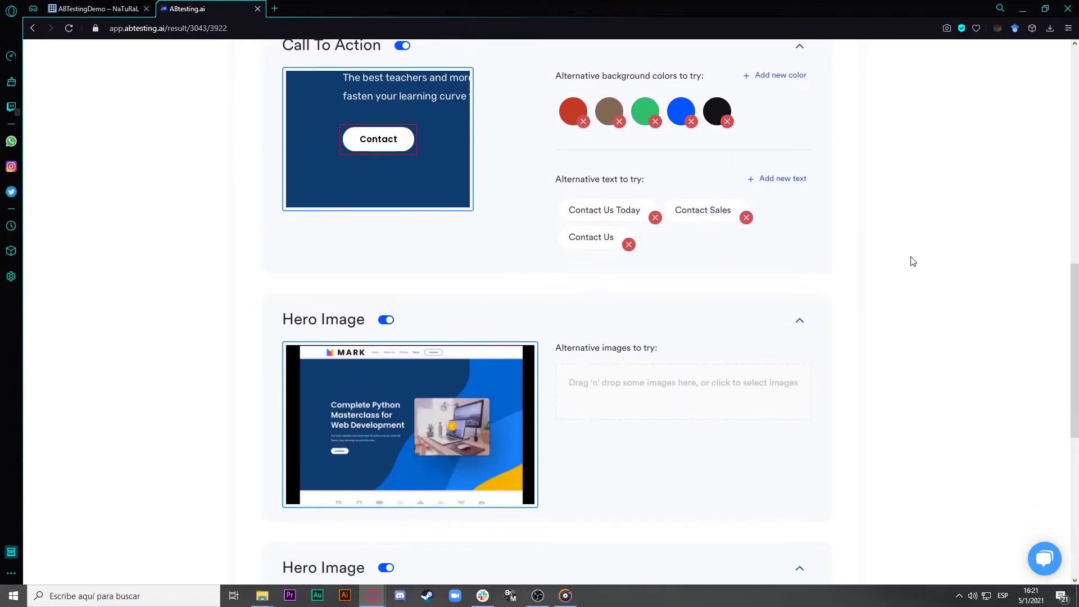
pyautogui.scroll(1, 912, 263)
pyautogui.scroll(1, 903, 269)
pyautogui.scroll(1, 901, 269)
pyautogui.scroll(2, 900, 272)
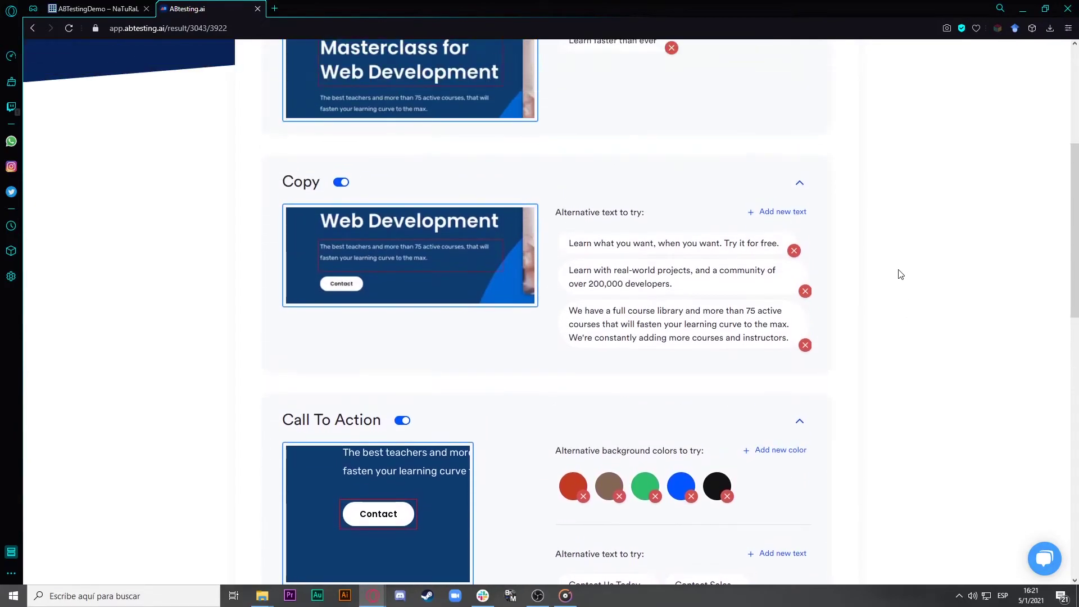
pyautogui.scroll(1, 910, 303)
pyautogui.scroll(2, 915, 315)
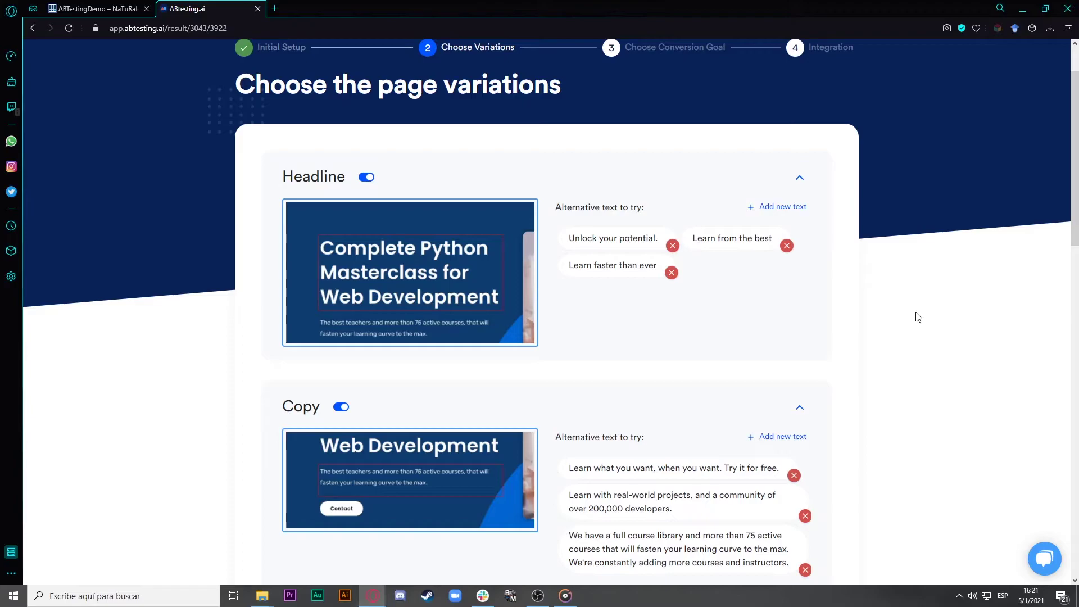
pyautogui.scroll(-2, 917, 316)
pyautogui.scroll(-2, 915, 315)
pyautogui.scroll(-1, 914, 317)
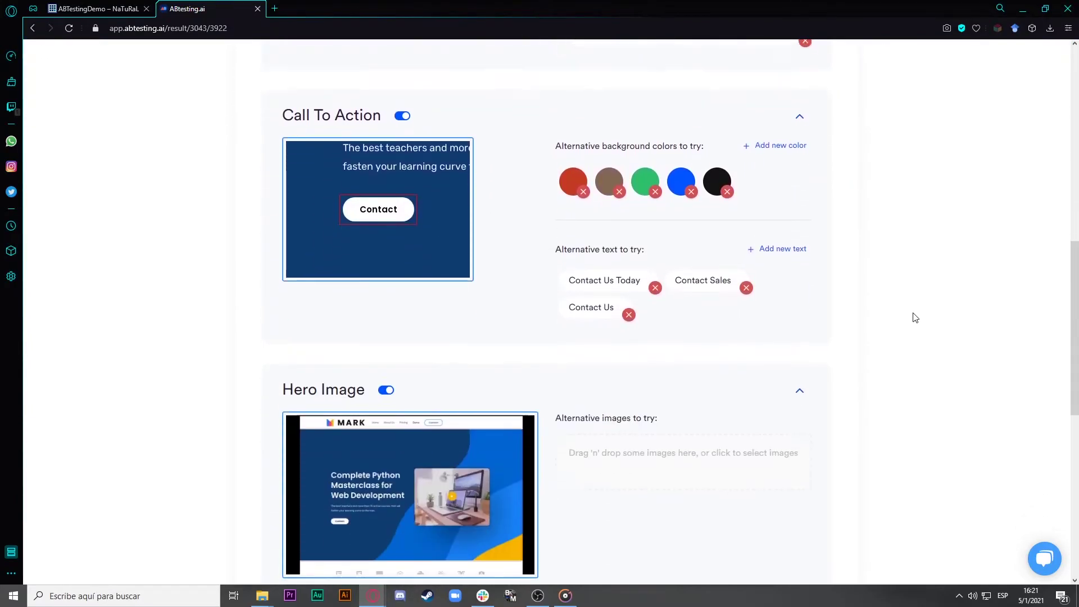
pyautogui.scroll(-4, 914, 318)
pyautogui.scroll(-2, 910, 315)
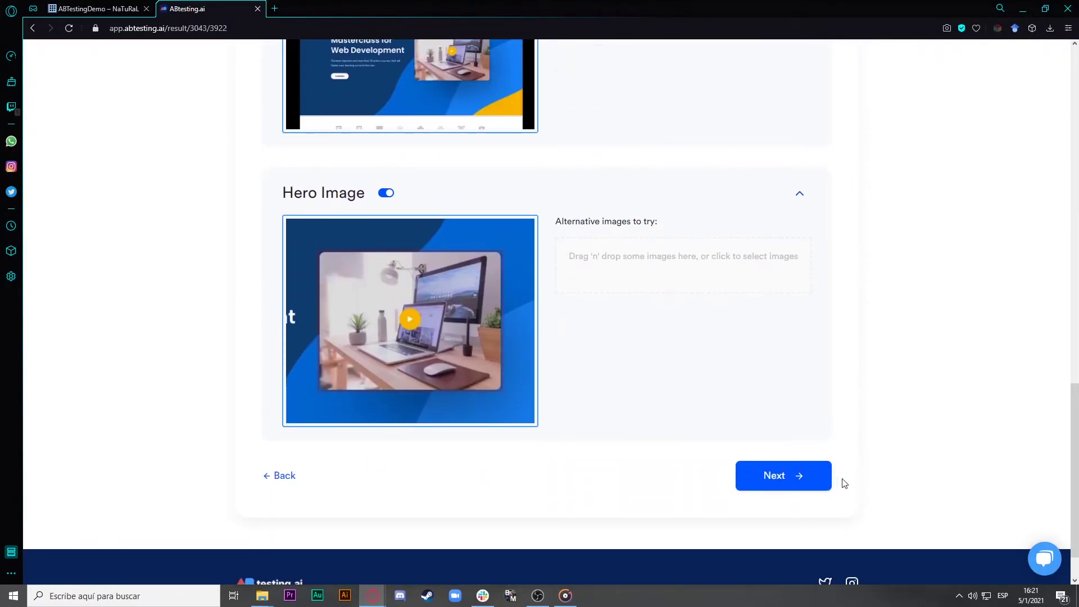
# Step: Submit the suggested Headline, Copy, Call To Action and Hero Image variations
pyautogui.click(801, 475)
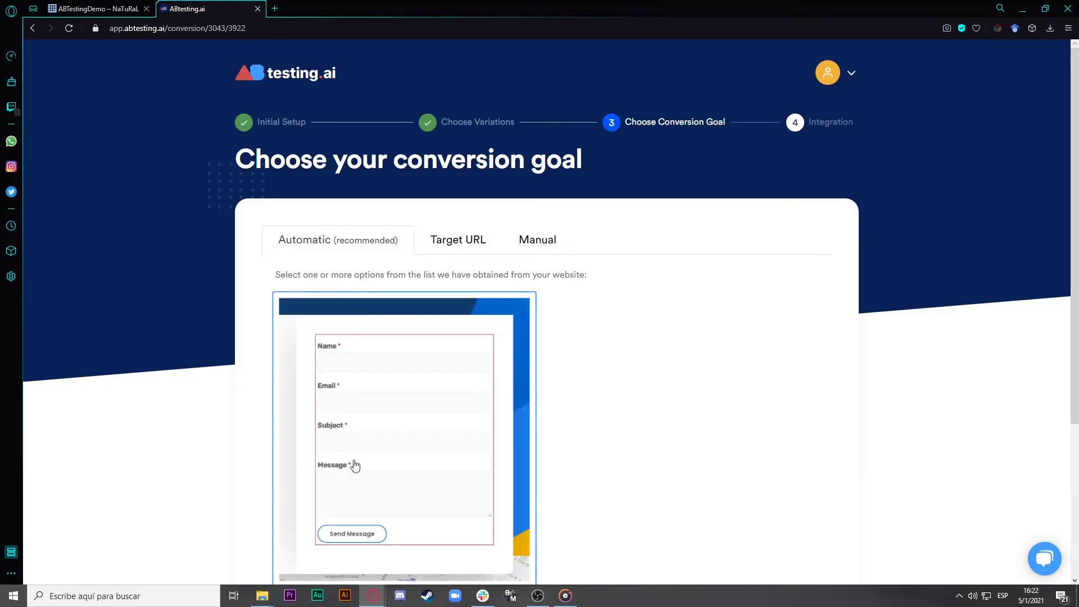
pyautogui.scroll(-1, 650, 349)
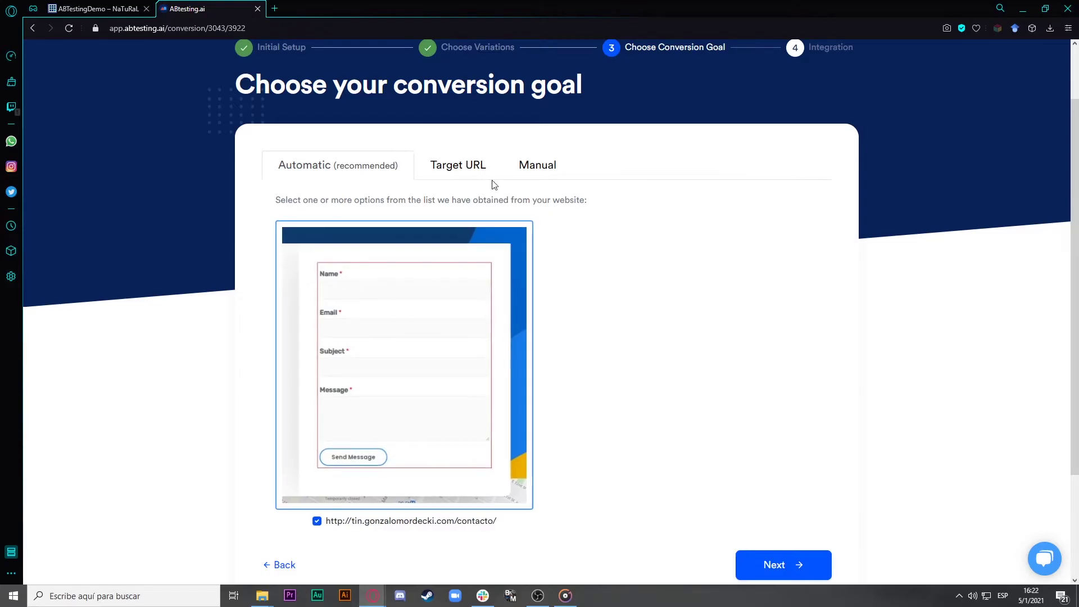
# Step: Compare the Target URL and Manual goals, then confirm the Automatic contact-form goal
pyautogui.click(488, 165)
pyautogui.click(539, 172)
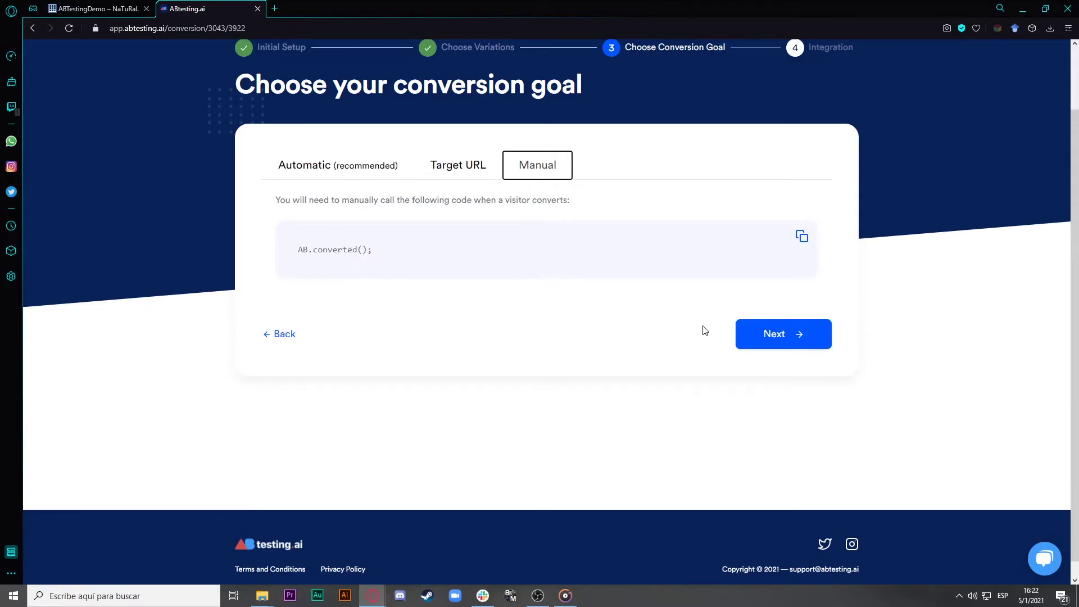
pyautogui.click(368, 176)
pyautogui.click(784, 563)
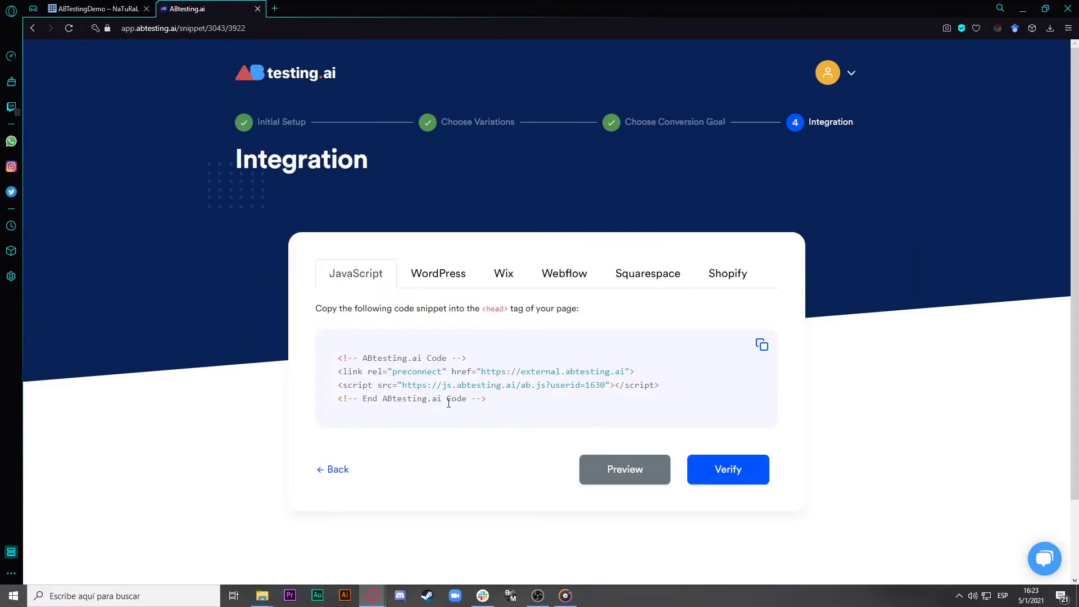
# Step: Show the Squarespace code-injection instructions on the Integration step
pyautogui.click(639, 286)
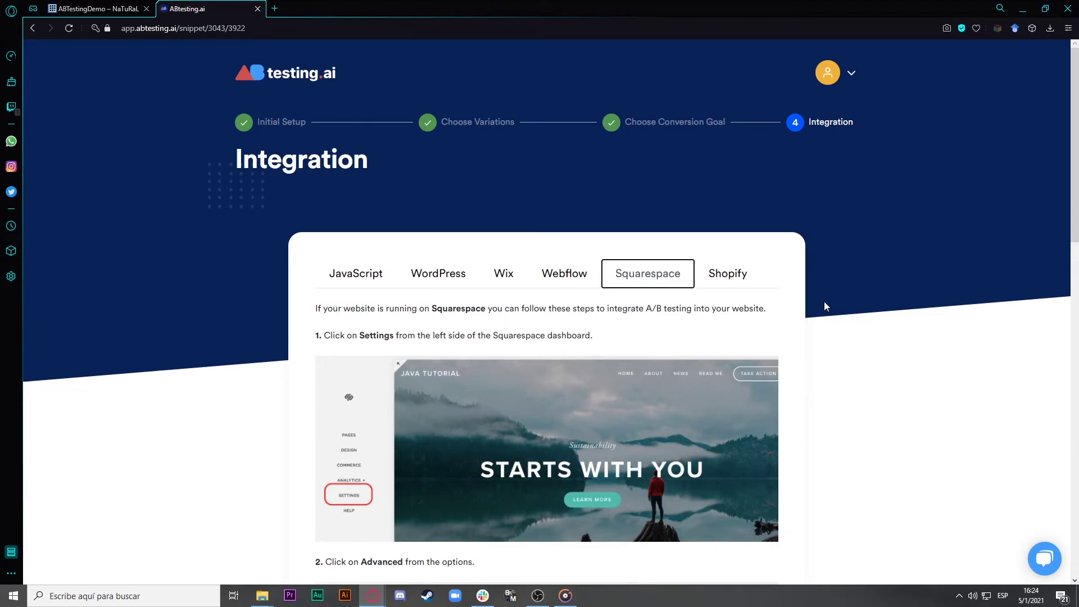
pyautogui.scroll(-3, 707, 340)
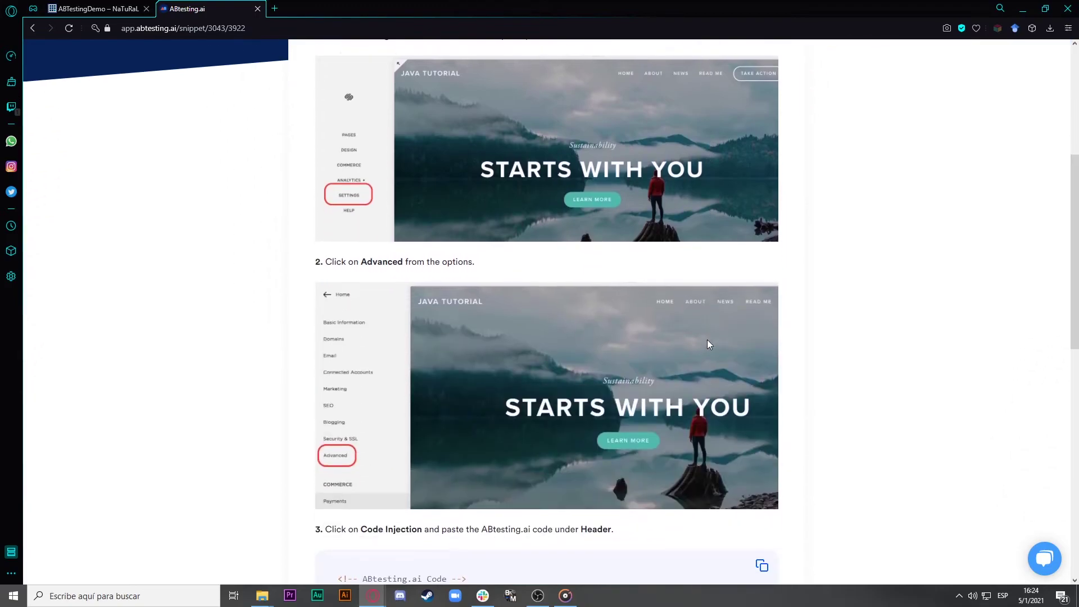
pyautogui.scroll(-3, 706, 340)
pyautogui.scroll(3, 548, 337)
pyautogui.scroll(-3, 430, 371)
pyautogui.scroll(-2, 431, 371)
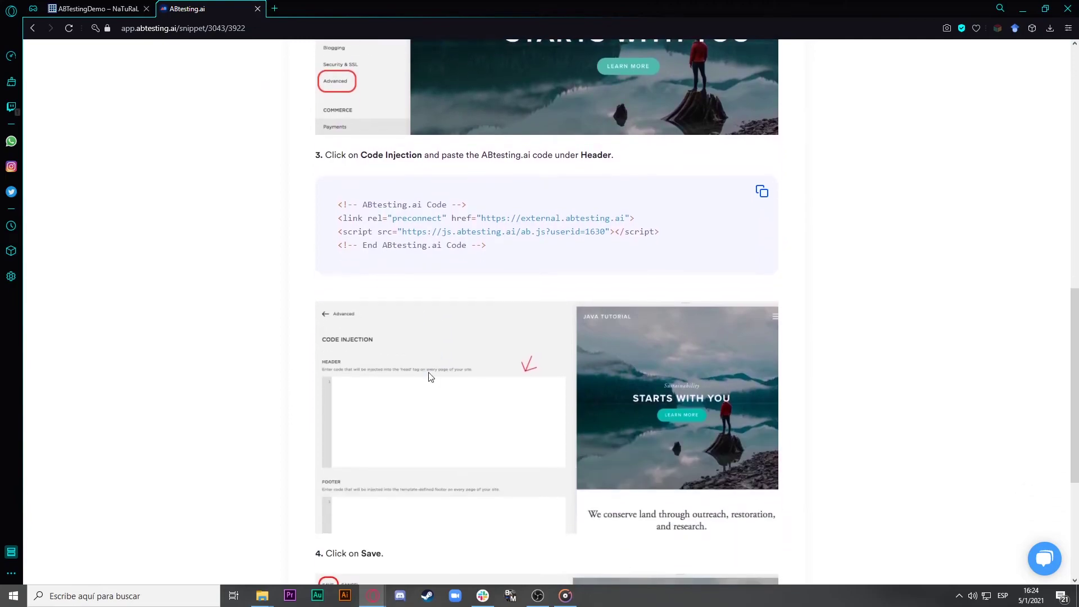
pyautogui.scroll(-1, 417, 325)
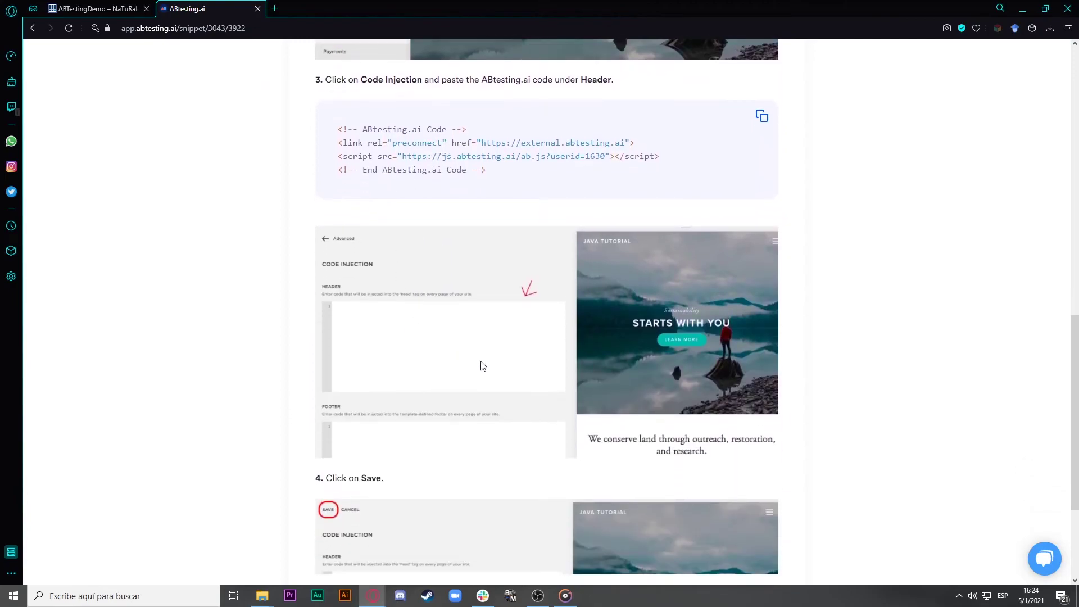
pyautogui.scroll(-2, 455, 342)
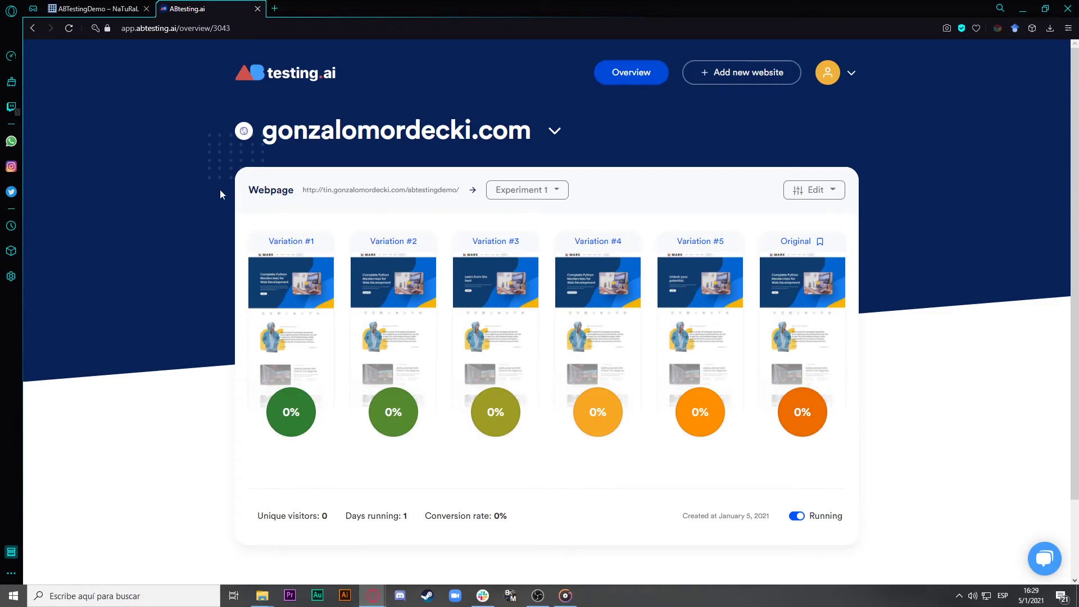
pyautogui.scroll(-2, 220, 190)
pyautogui.scroll(2, 220, 189)
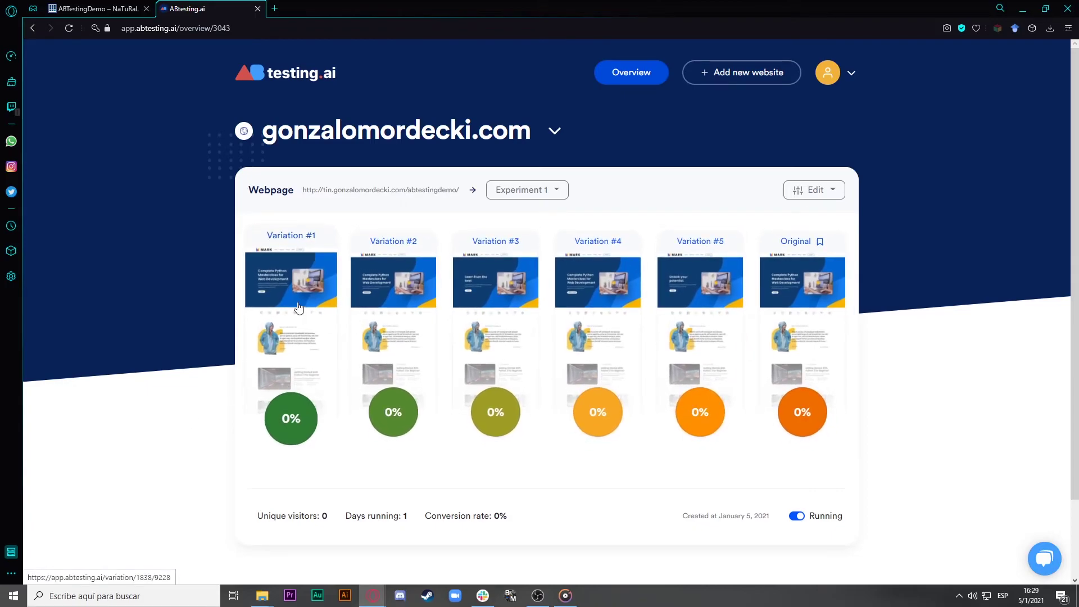
# Step: Preview Variation #1 on the live demo site, then return to the overview
pyautogui.click(302, 274)
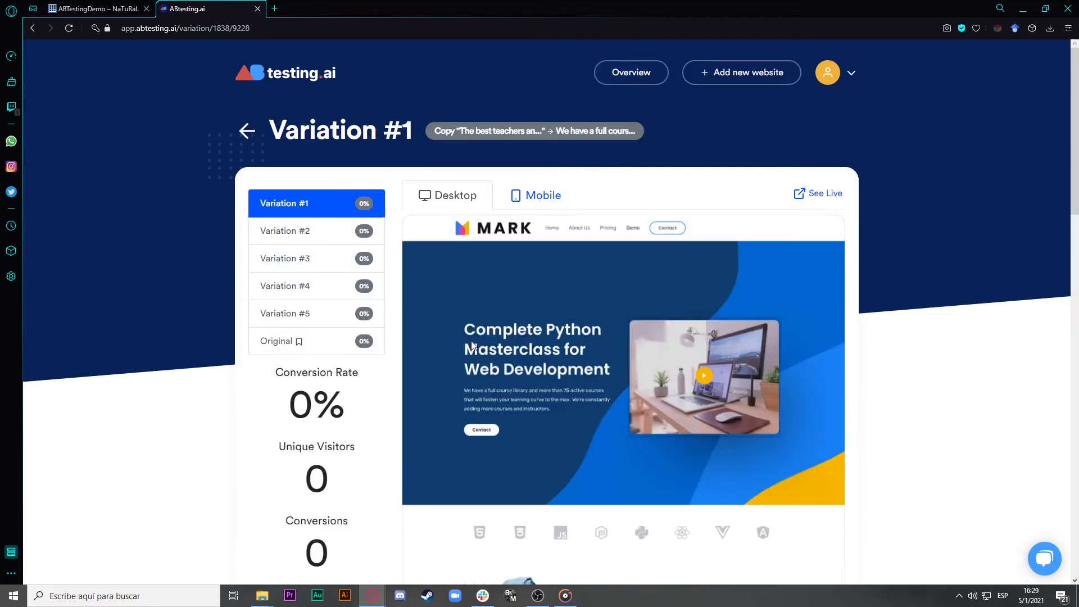
pyautogui.scroll(-3, 472, 346)
pyautogui.scroll(2, 662, 275)
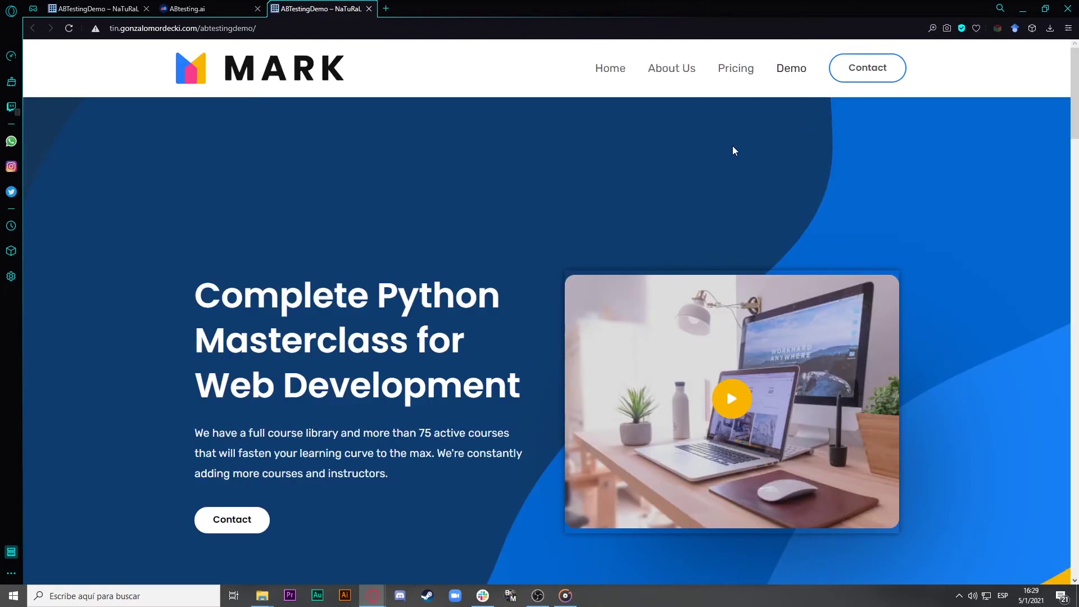
pyautogui.click(223, 9)
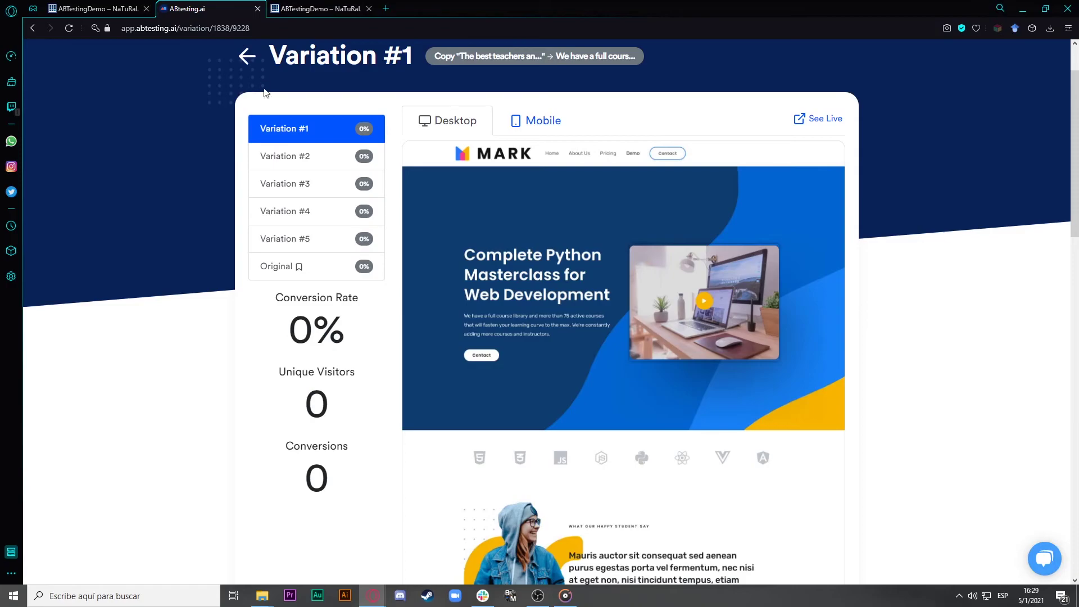
pyautogui.click(250, 60)
pyautogui.scroll(-2, 354, 337)
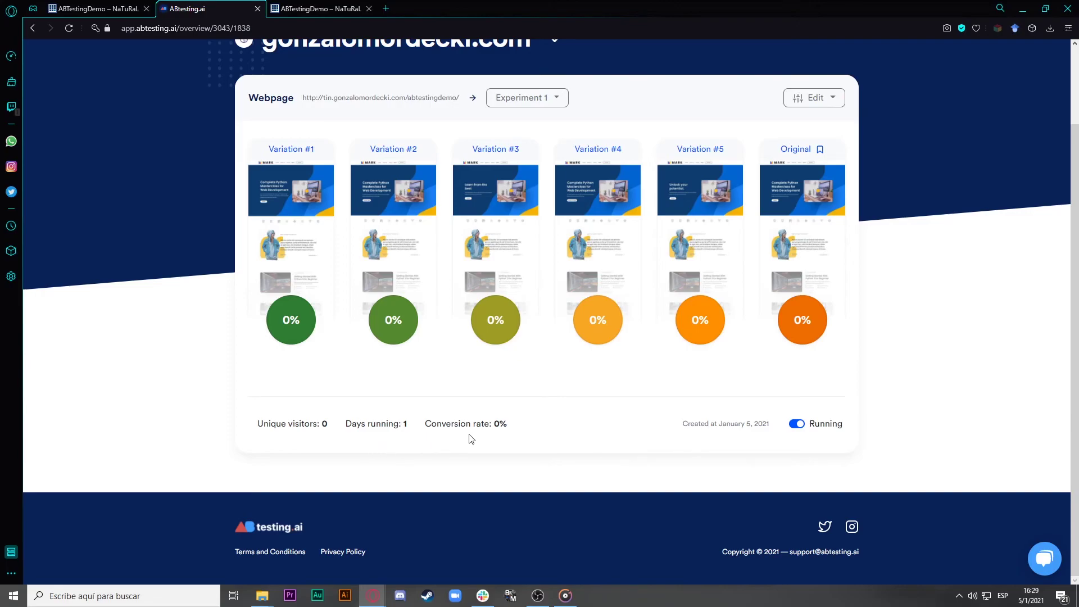
pyautogui.scroll(1, 554, 441)
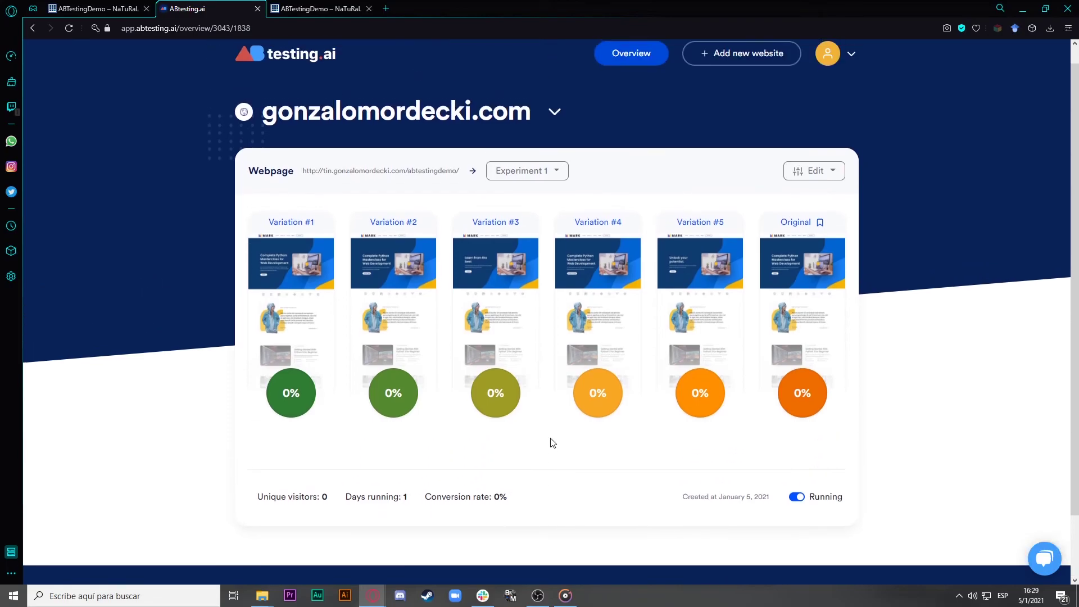
# Step: Browse and close the Edit menu, then open the ABtesting.ai home page in a new tab
pyautogui.click(826, 174)
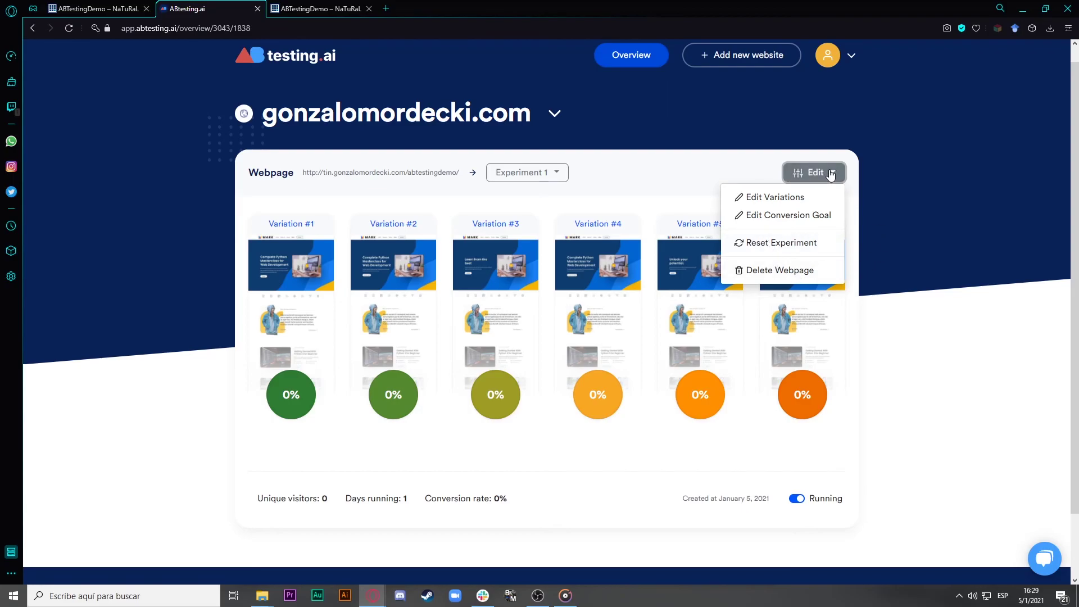
pyautogui.click(895, 238)
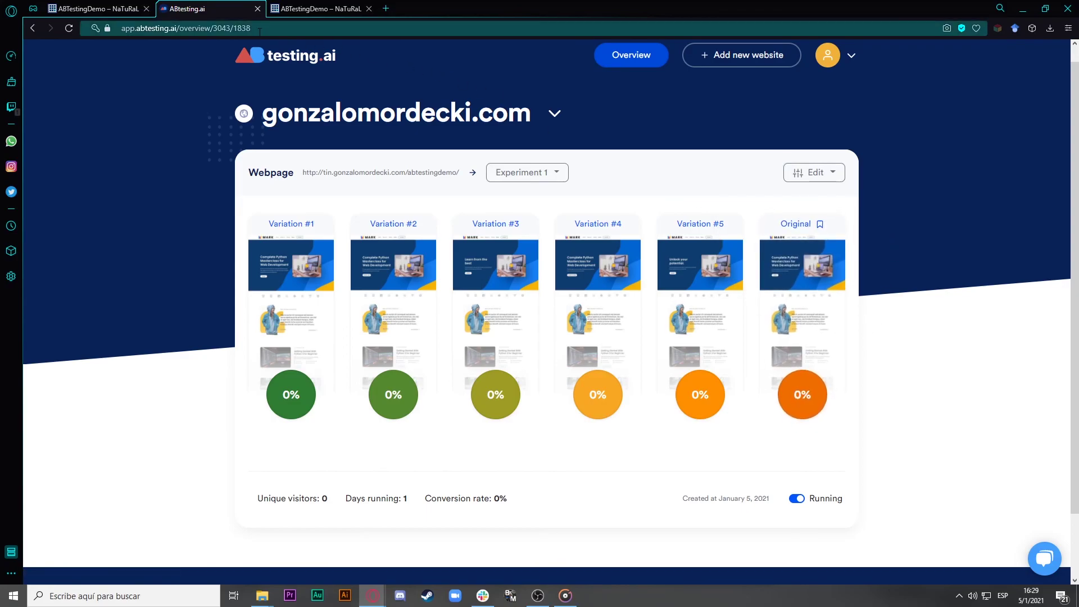
pyautogui.middleClick(277, 58)
pyautogui.click(410, 7)
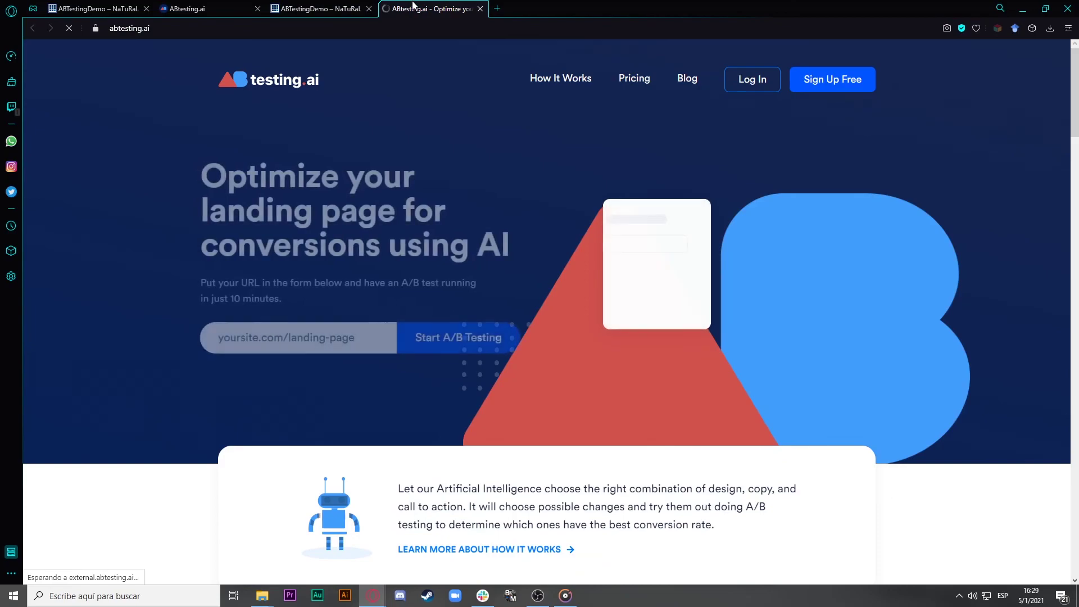